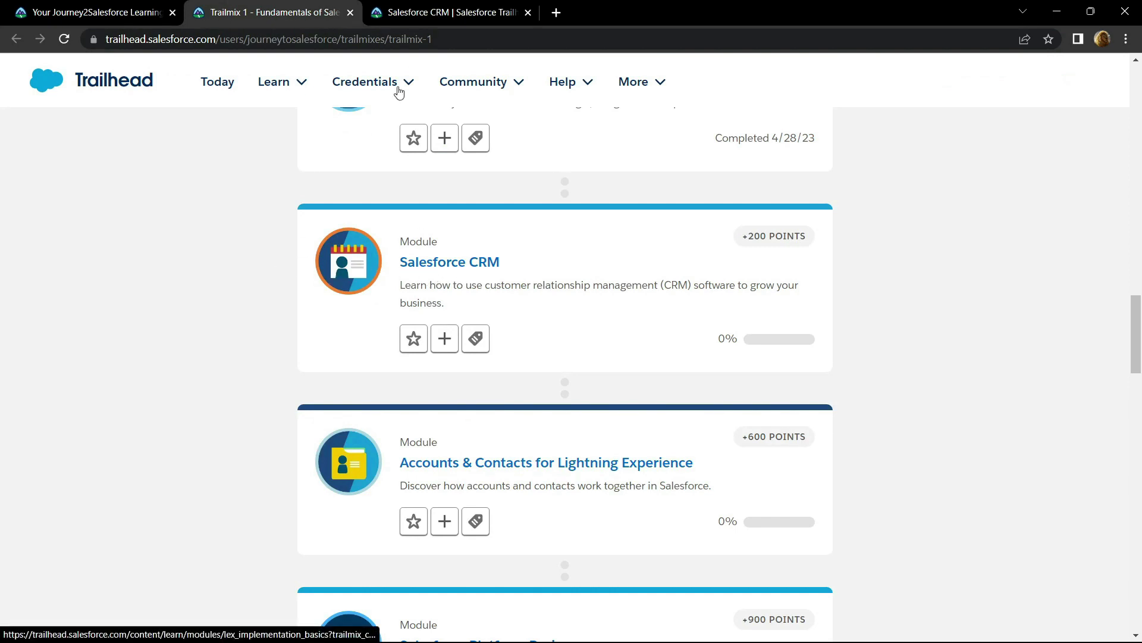
- On the Salesforce CRM module page, bring up link options for 'Get Started with Salesforce CRM'
click(424, 11)
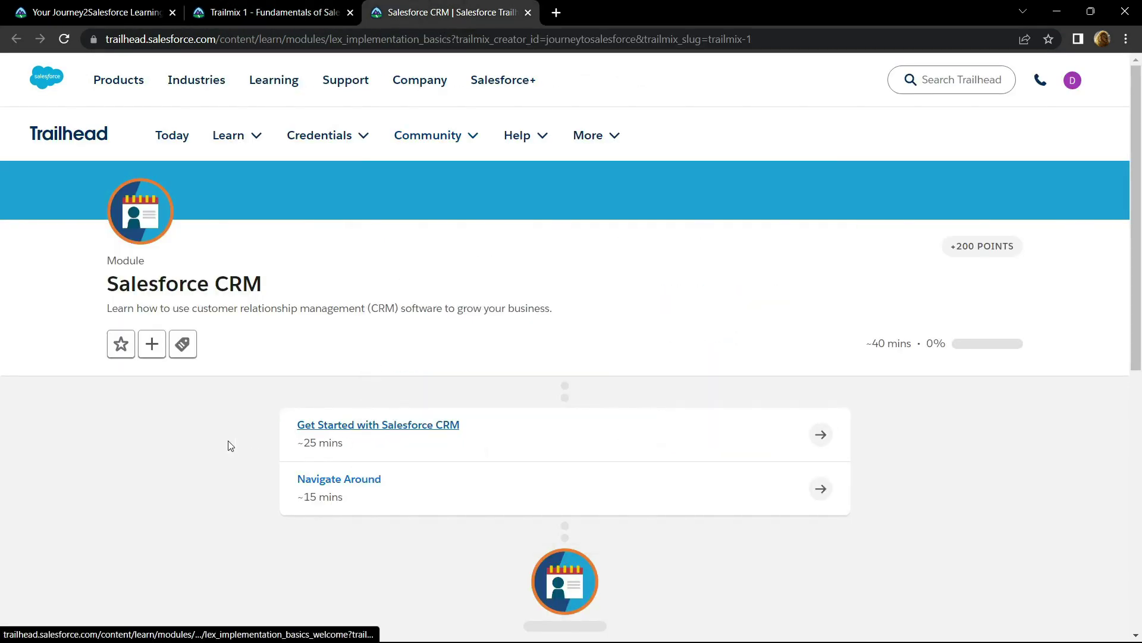
right_click(301, 433)
- Open the Get Started unit in a new tab, answer A, B, B, and submit for 100 points
click(313, 441)
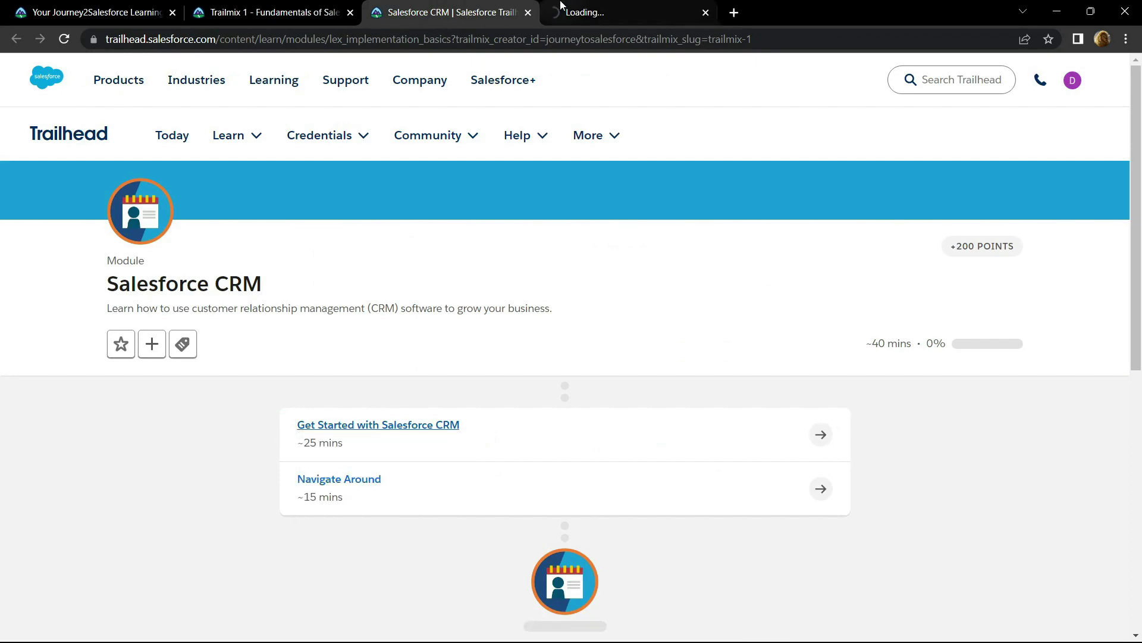
click(569, 7)
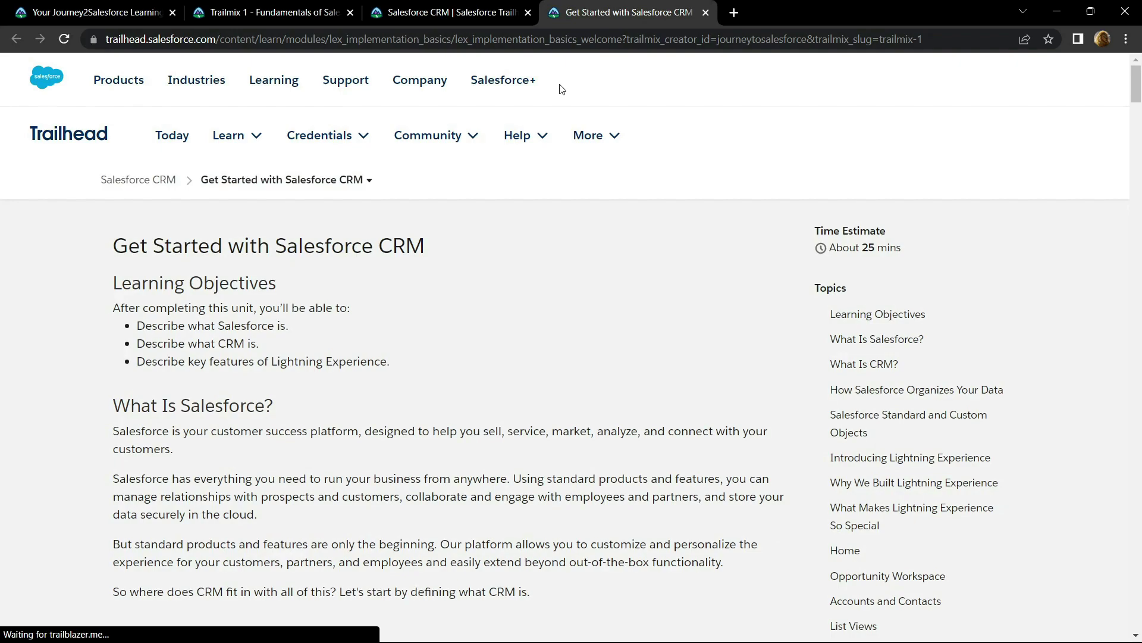
drag(1135, 85, 1138, 567)
scroll(74, 316, down, 2)
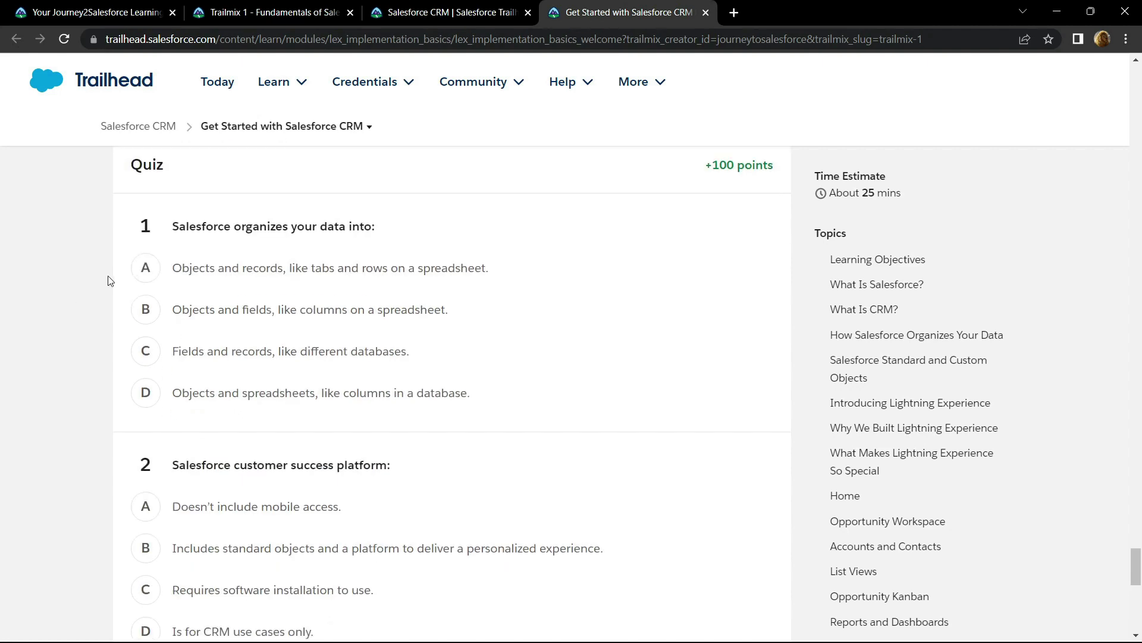
click(145, 271)
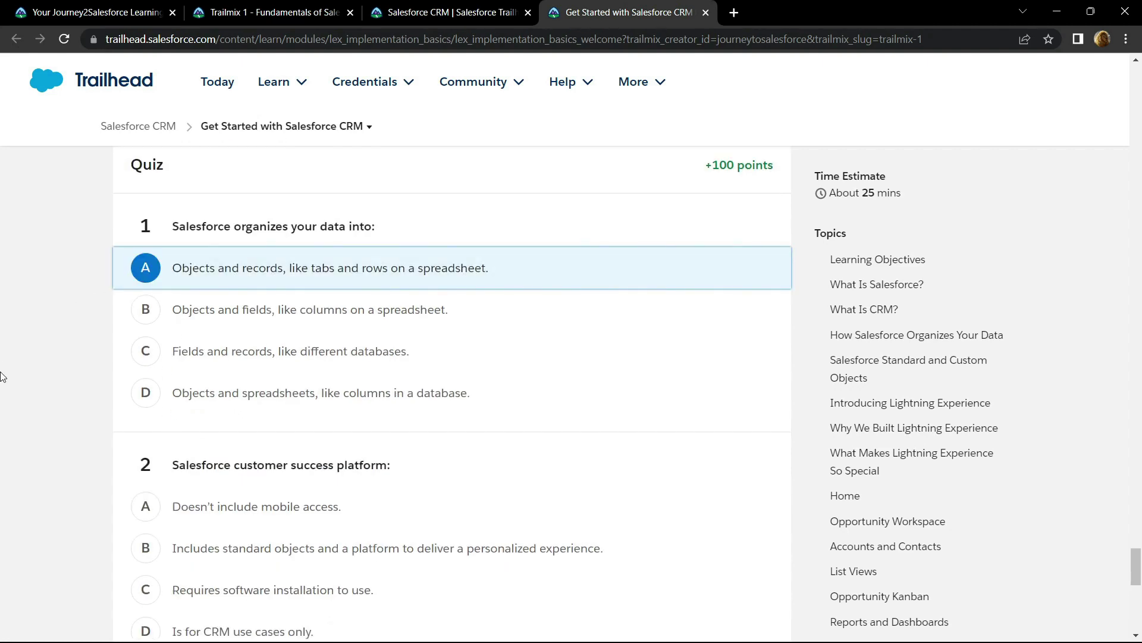
scroll(1, 376, down, 2)
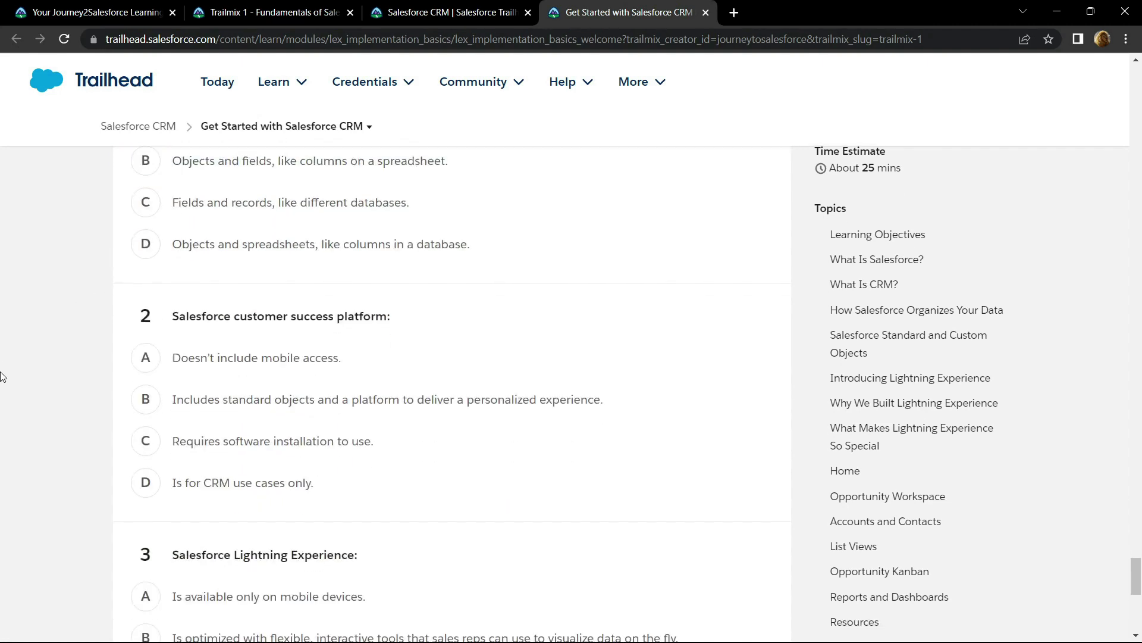
click(146, 410)
scroll(52, 415, down, 3)
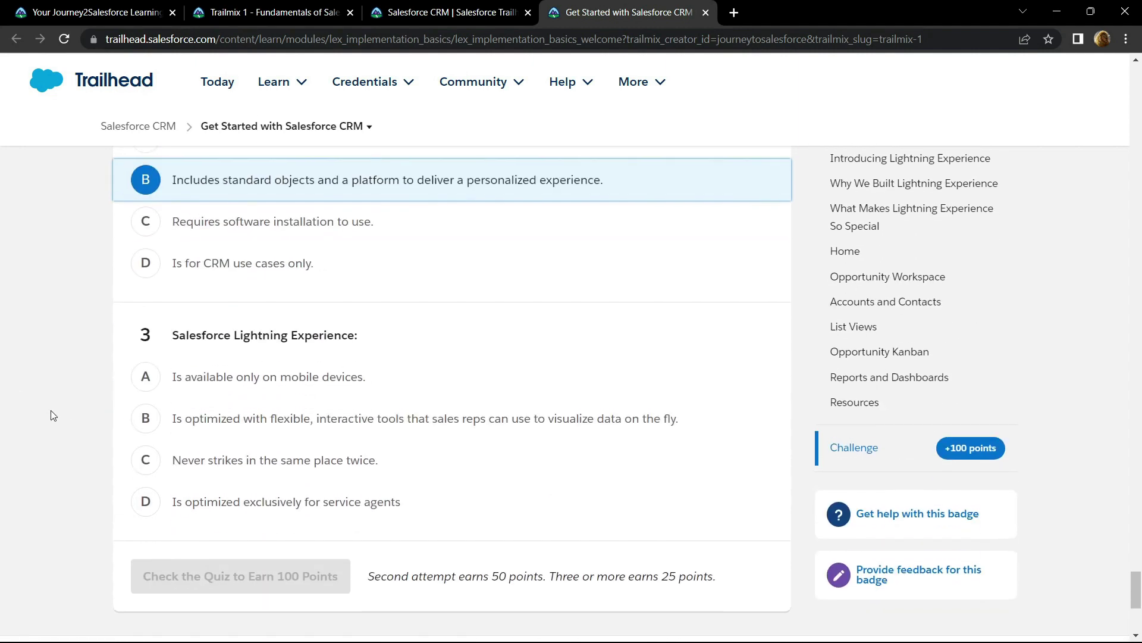
click(141, 420)
click(203, 580)
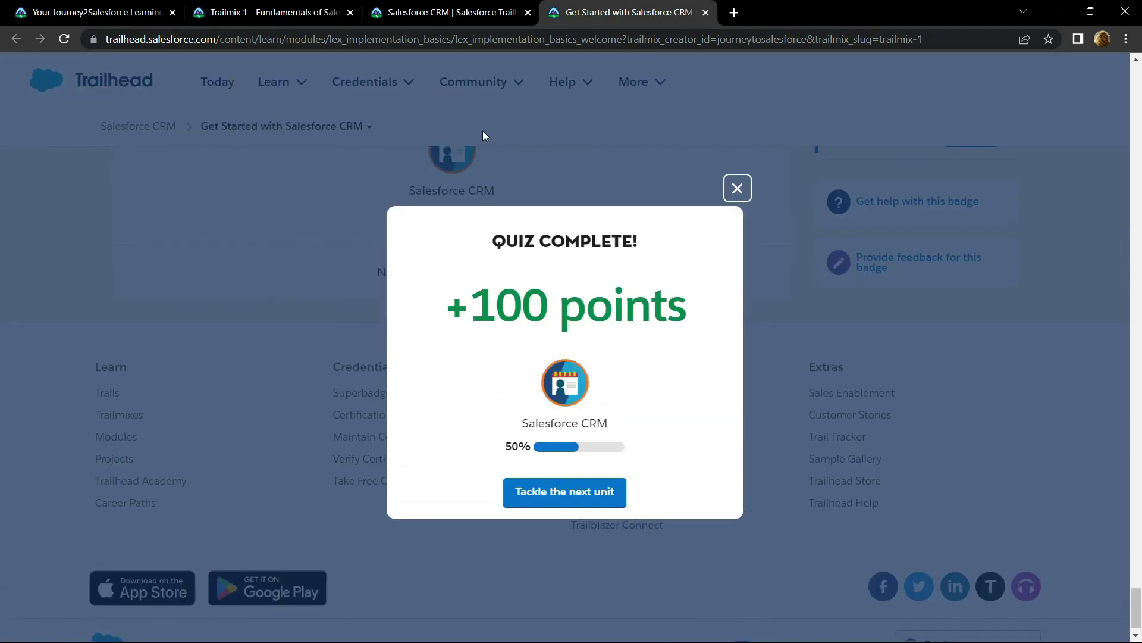
- Open 'Navigate Around' in a new tab and select quiz answers B and C
click(451, 12)
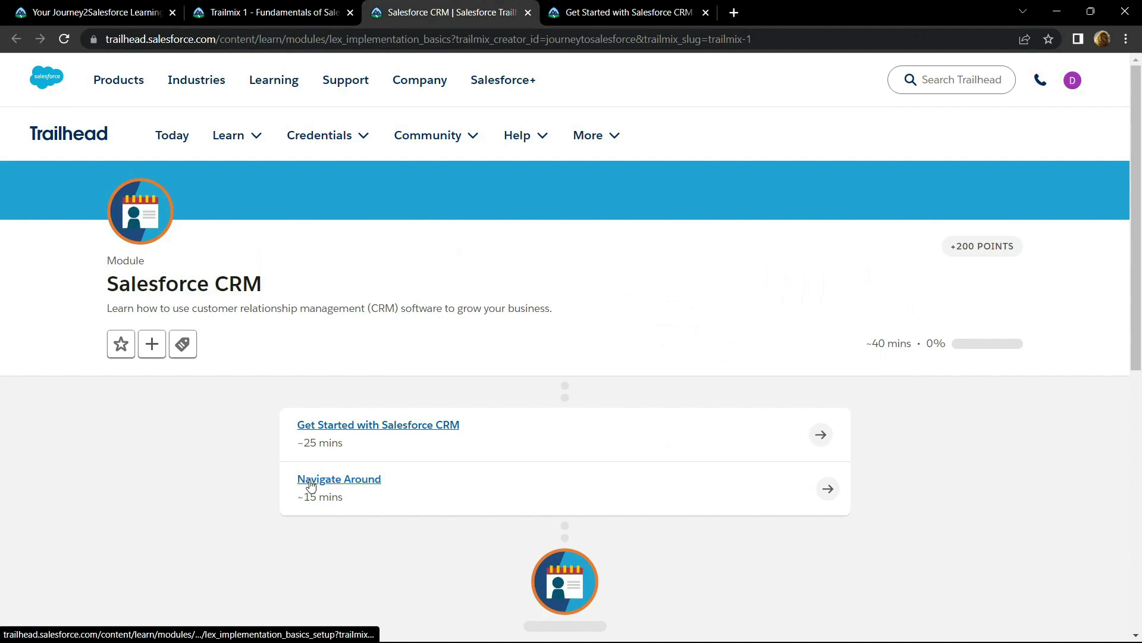
right_click(310, 485)
click(347, 494)
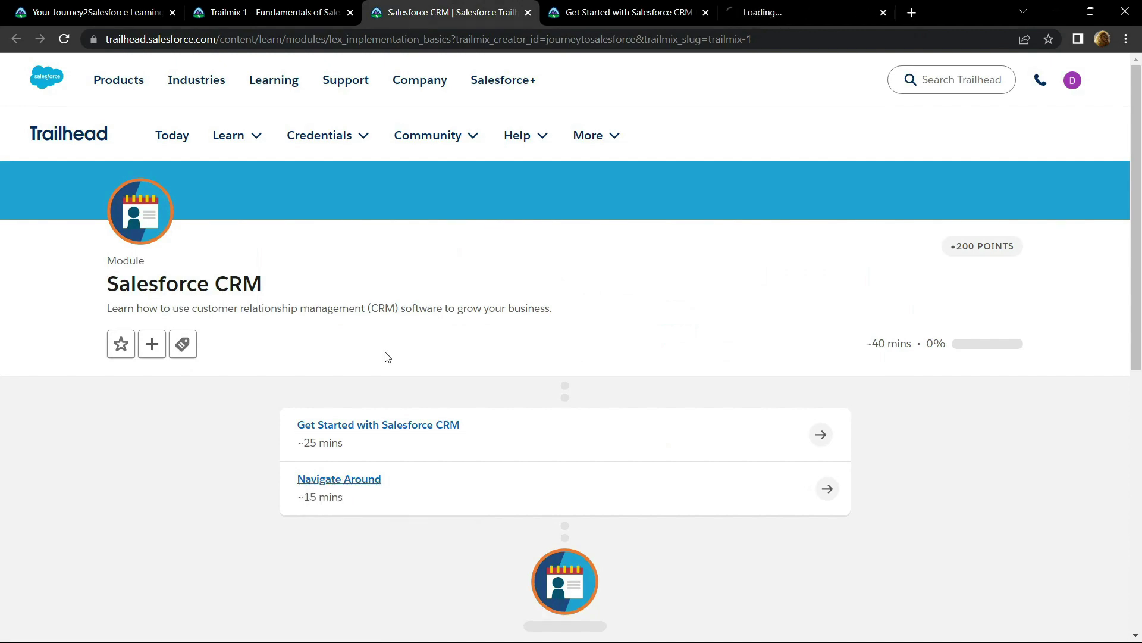
click(724, 7)
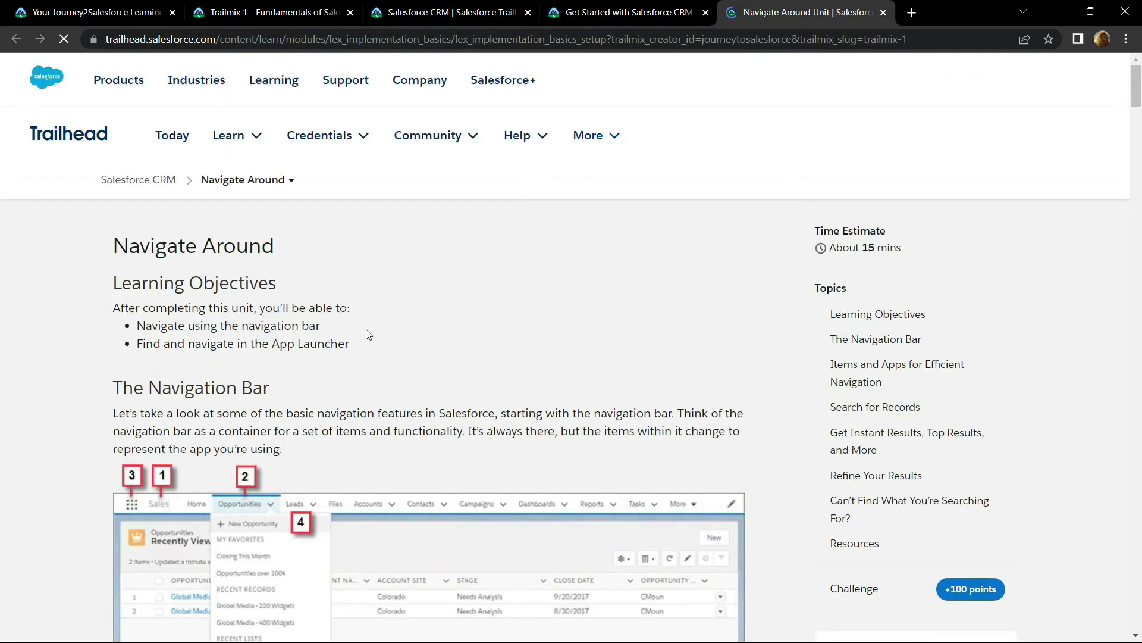
drag(1137, 85, 1137, 591)
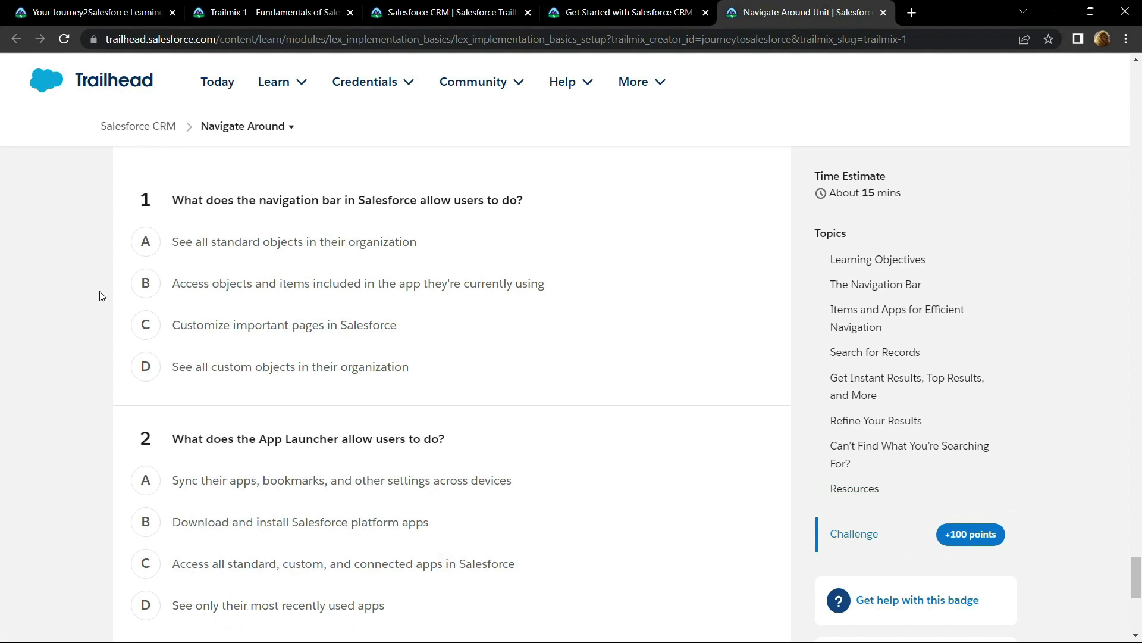
click(148, 290)
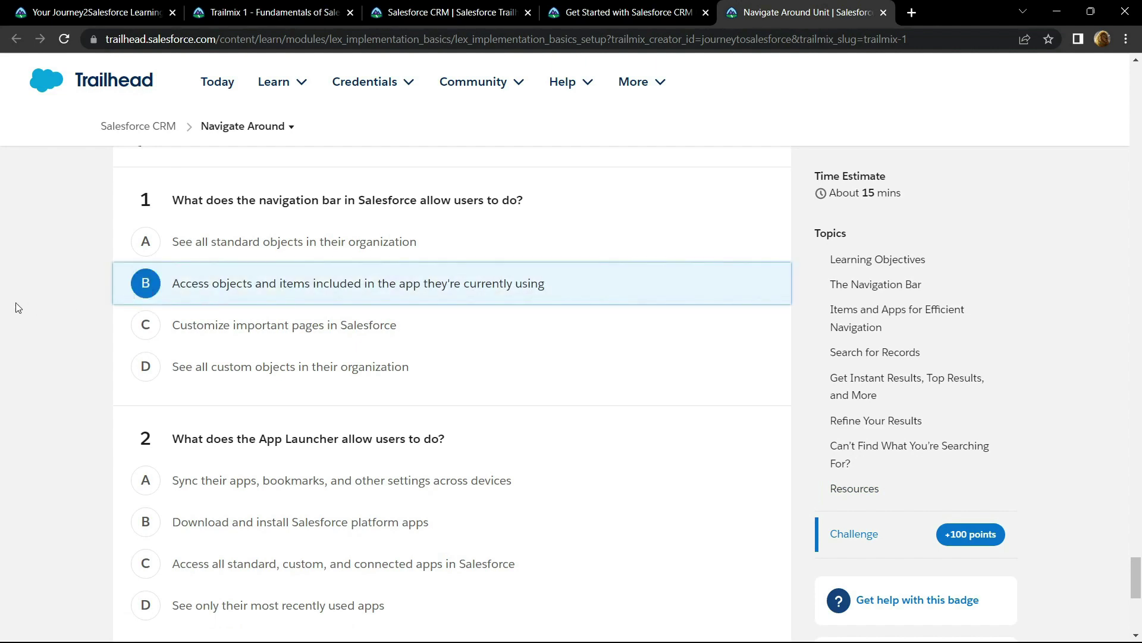
scroll(16, 308, down, 1)
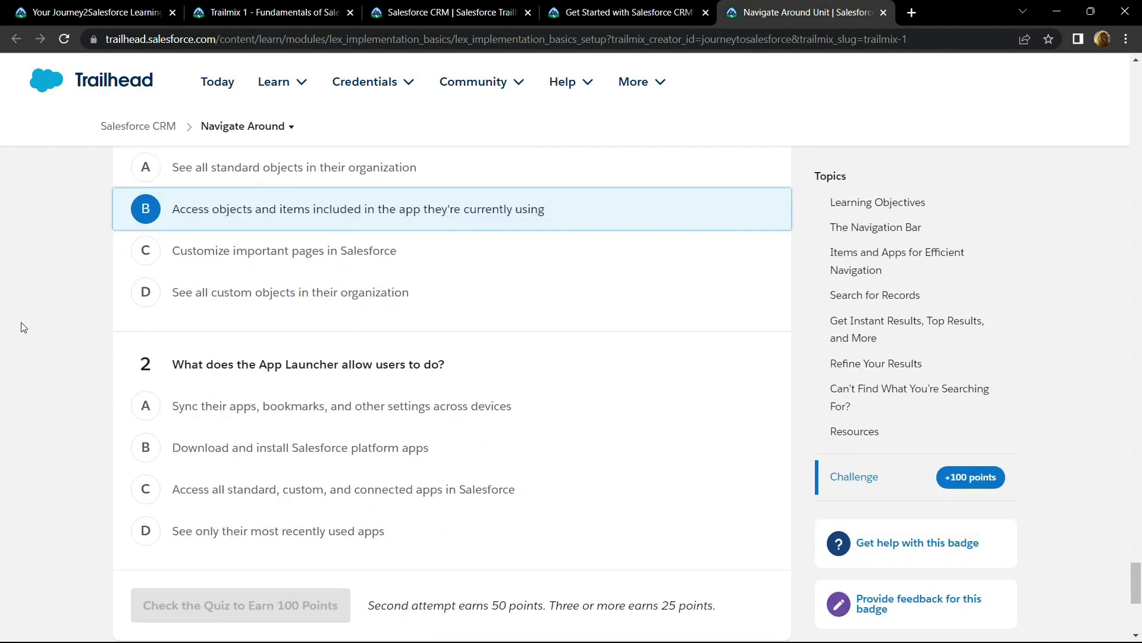
click(145, 489)
scroll(105, 506, down, 1)
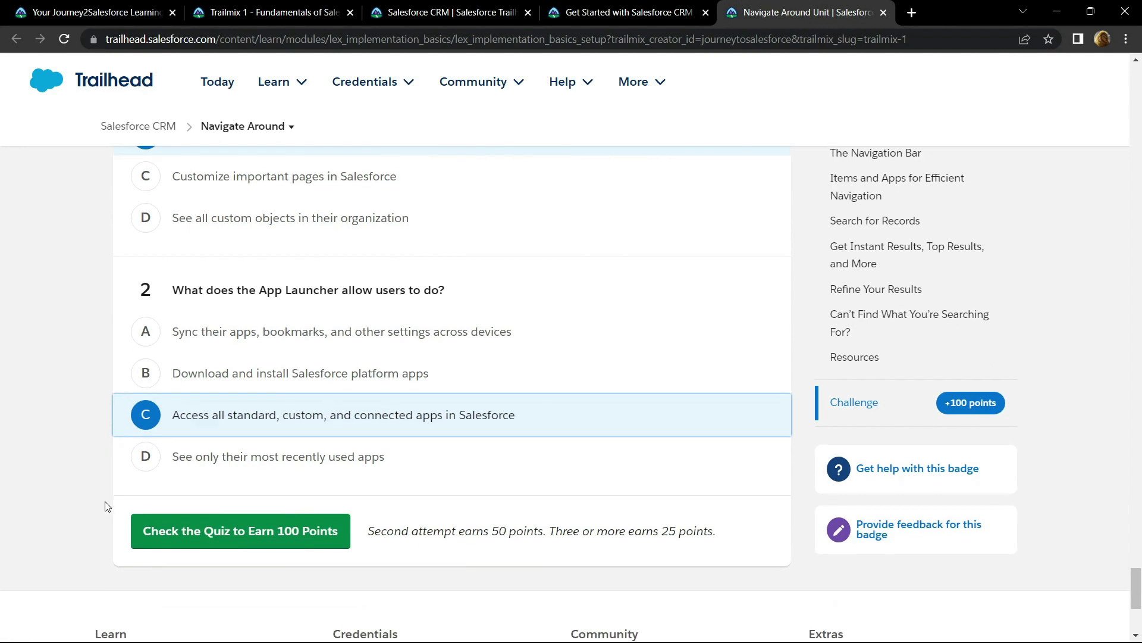
- Submit the Navigate Around quiz, see the WOOHOO badge, and return to Trailmix 1
click(186, 537)
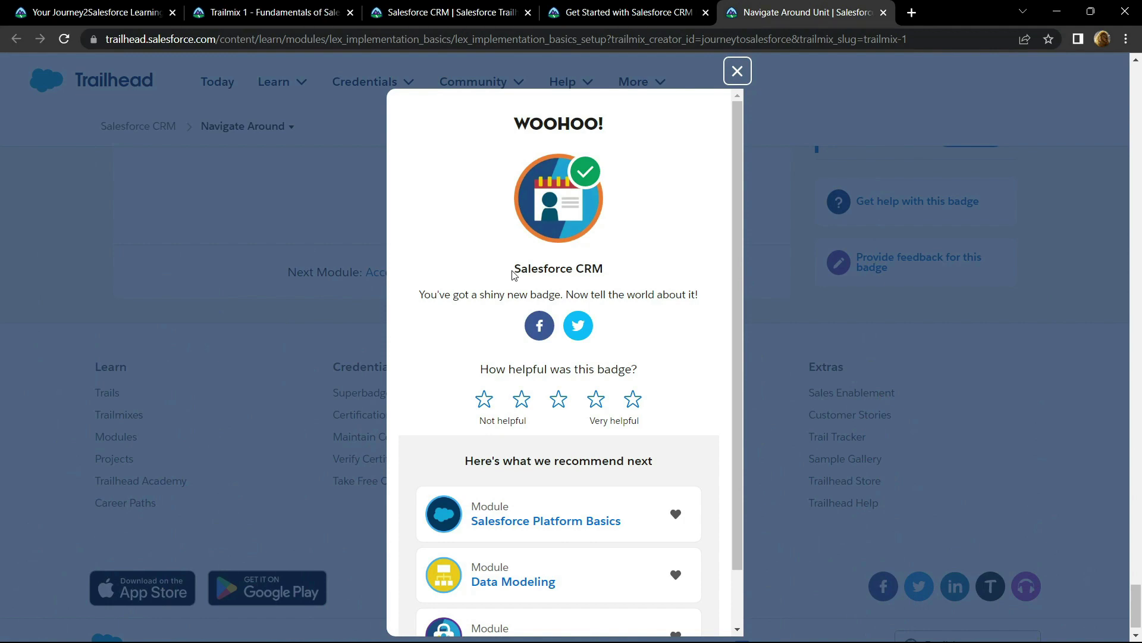
drag(512, 273, 602, 270)
key(ctrl+2)
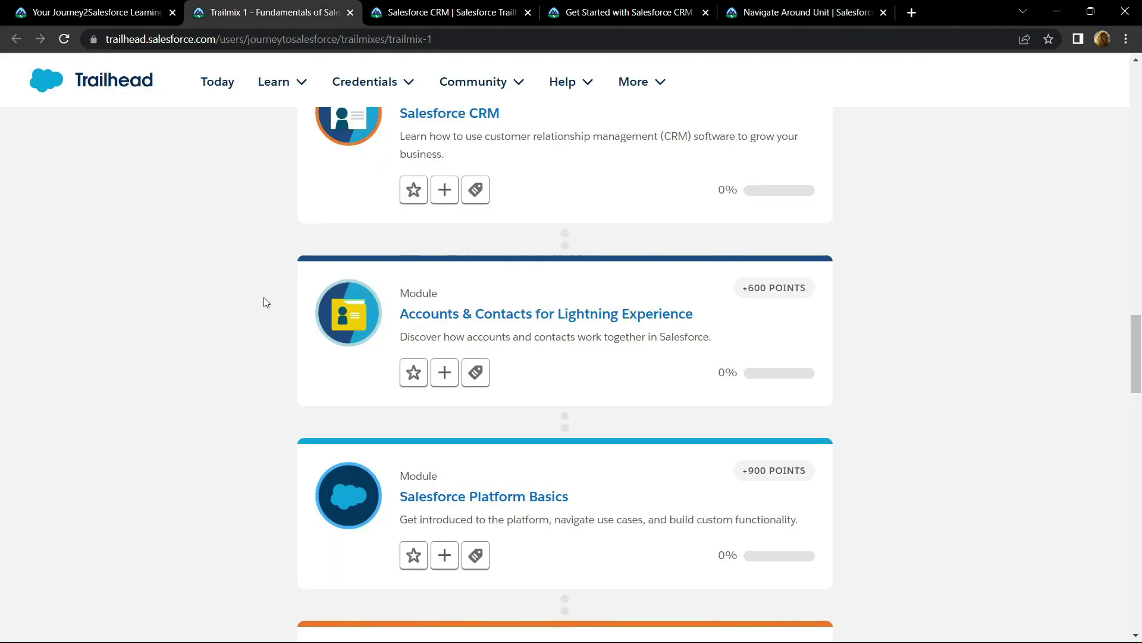